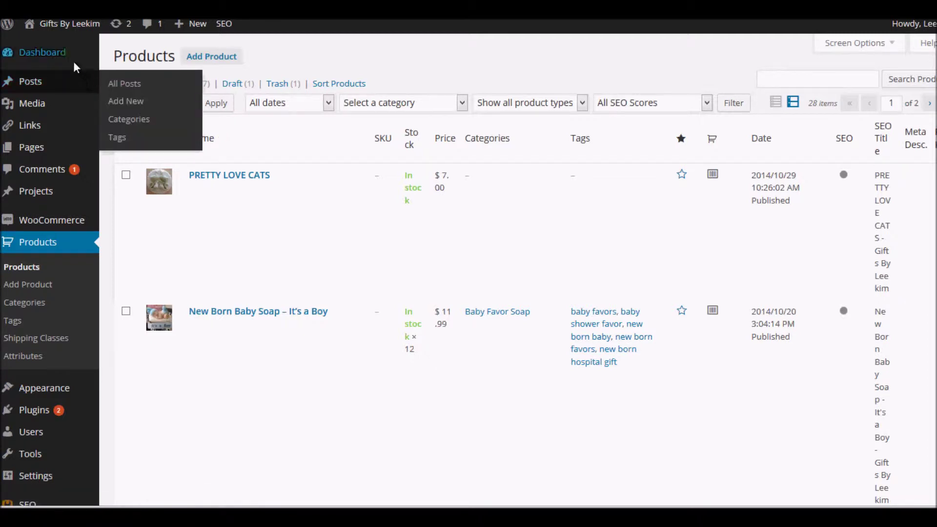
Start a new product with Add Product from the list of 28 existing products.
{"action": "mouse_move", "coordinate": [54, 47]}
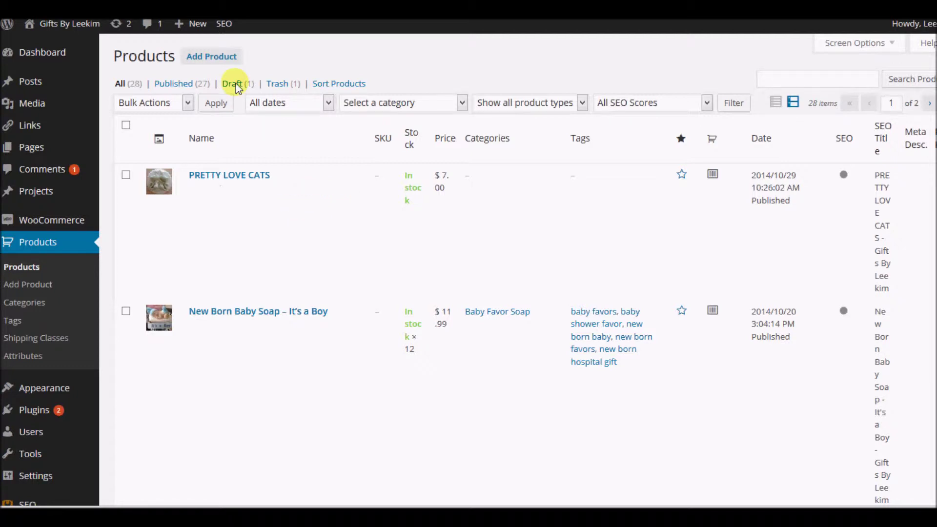
{"action": "left_click", "coordinate": [211, 58]}
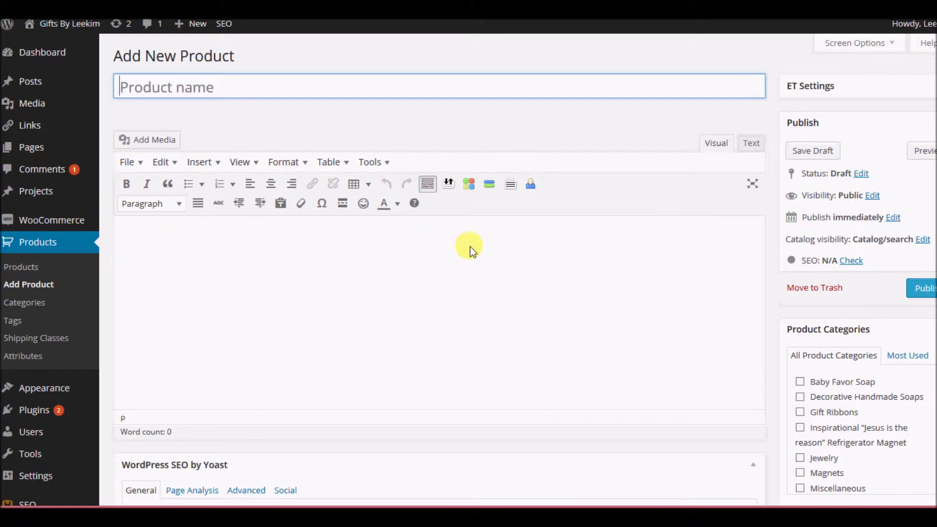
Scroll the blank Add New Product form down to the Yoast SEO box and Product Data panel.
{"action": "scroll", "coordinate": [540, 318], "scroll_direction": "down", "scroll_amount": 4}
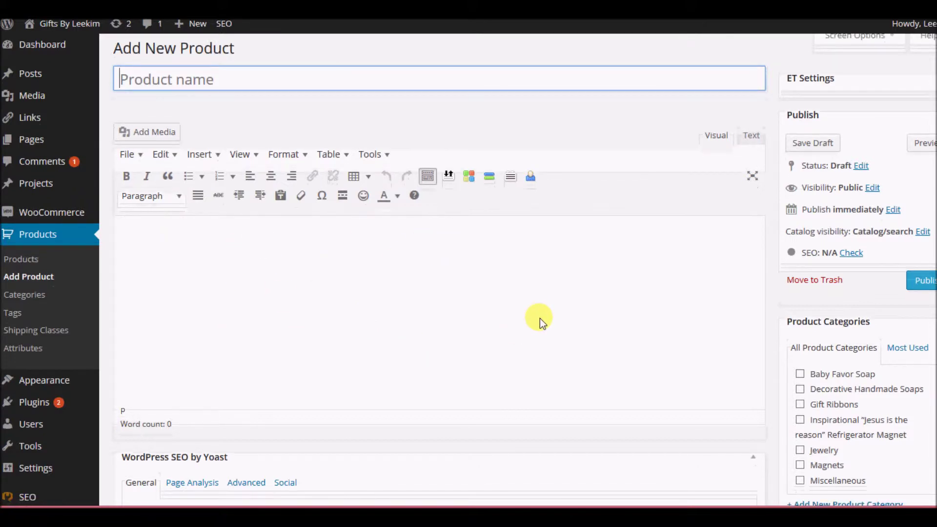
{"action": "scroll", "coordinate": [539, 319], "scroll_direction": "down", "scroll_amount": 2}
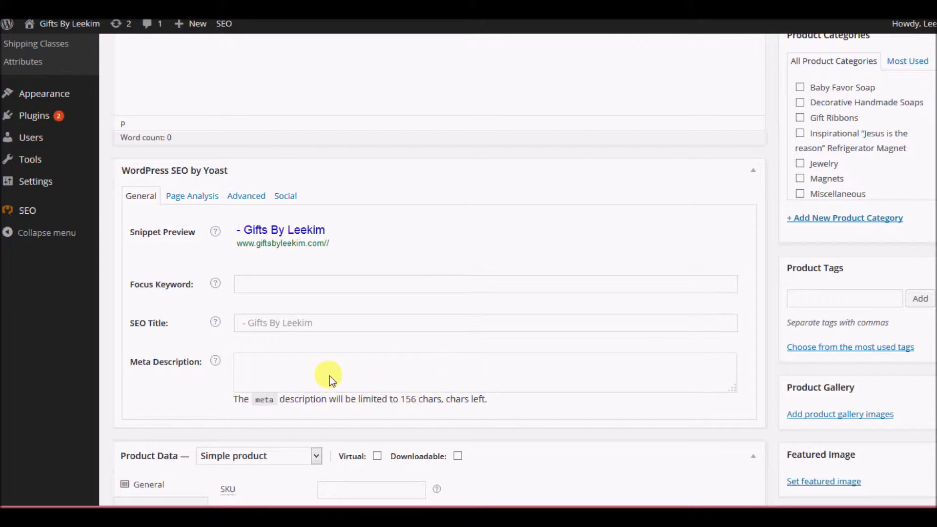
{"action": "scroll", "coordinate": [452, 371], "scroll_direction": "down", "scroll_amount": 5}
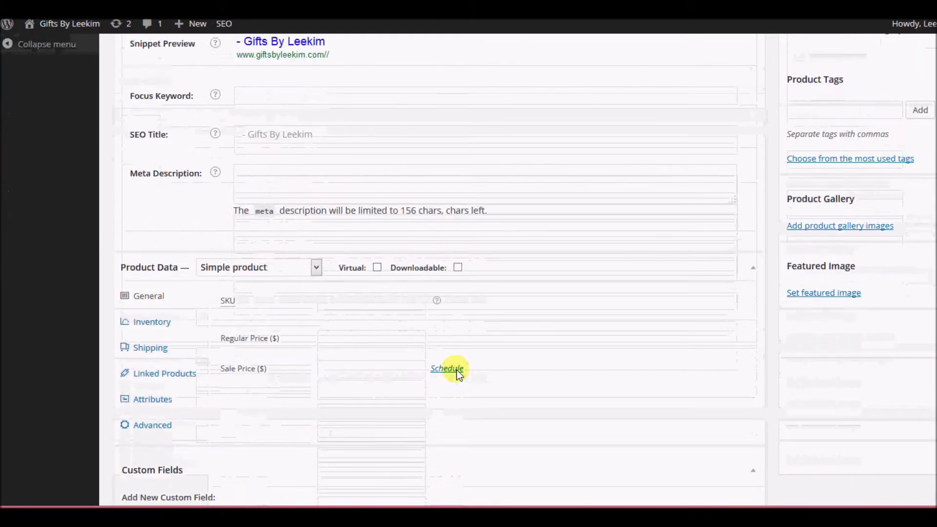
{"action": "scroll", "coordinate": [458, 372], "scroll_direction": "down", "scroll_amount": 3}
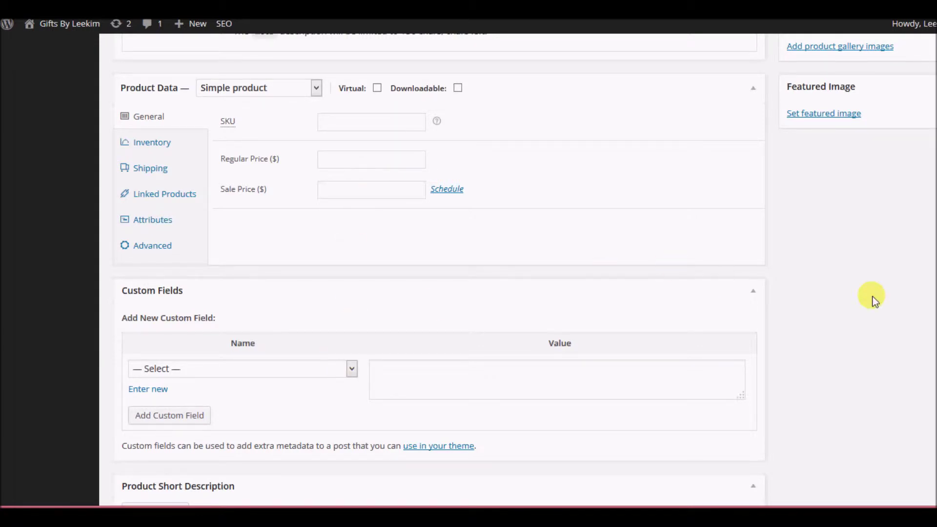
{"action": "scroll", "coordinate": [439, 268], "scroll_direction": "down", "scroll_amount": 3}
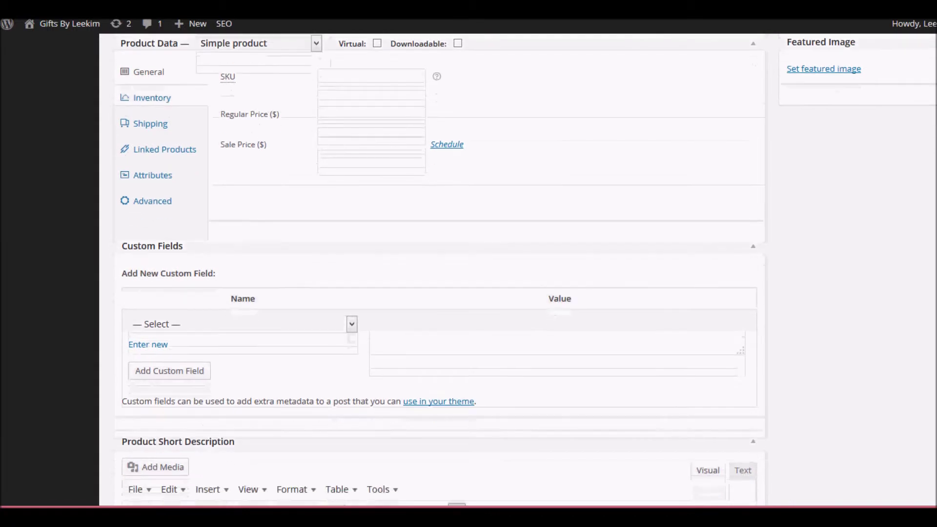
{"action": "scroll", "coordinate": [440, 268], "scroll_direction": "down", "scroll_amount": 1}
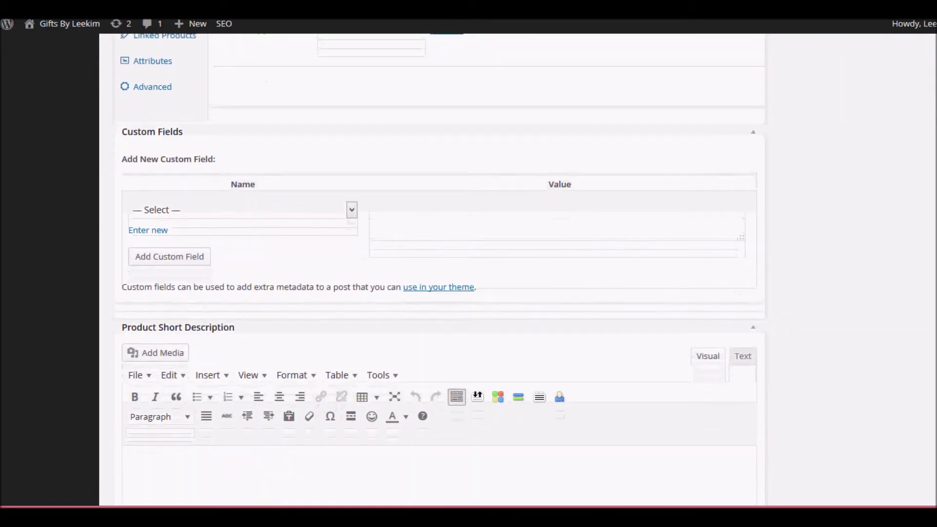
{"action": "scroll", "coordinate": [439, 268], "scroll_direction": "down", "scroll_amount": 1}
{"action": "scroll", "coordinate": [440, 269], "scroll_direction": "down", "scroll_amount": 1}
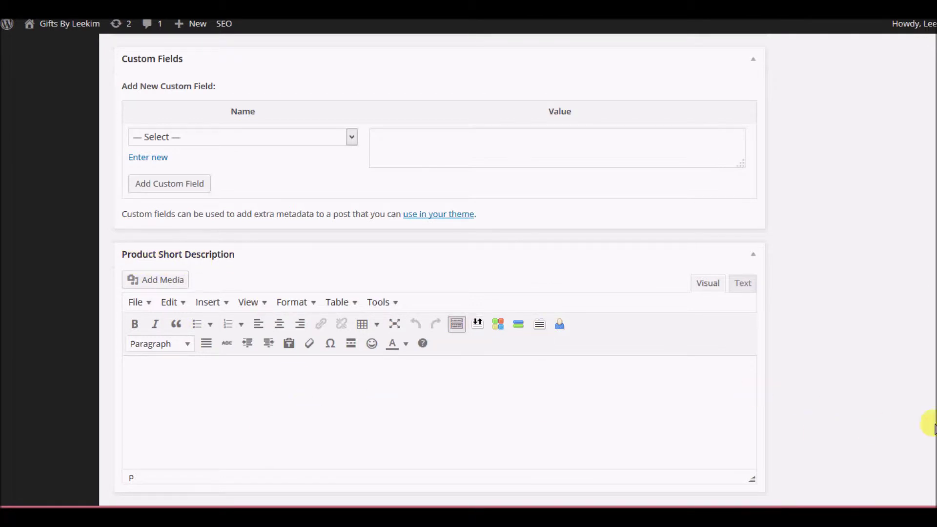
{"action": "scroll", "coordinate": [439, 269], "scroll_direction": "up", "scroll_amount": 3}
{"action": "scroll", "coordinate": [749, 167], "scroll_direction": "up", "scroll_amount": 10}
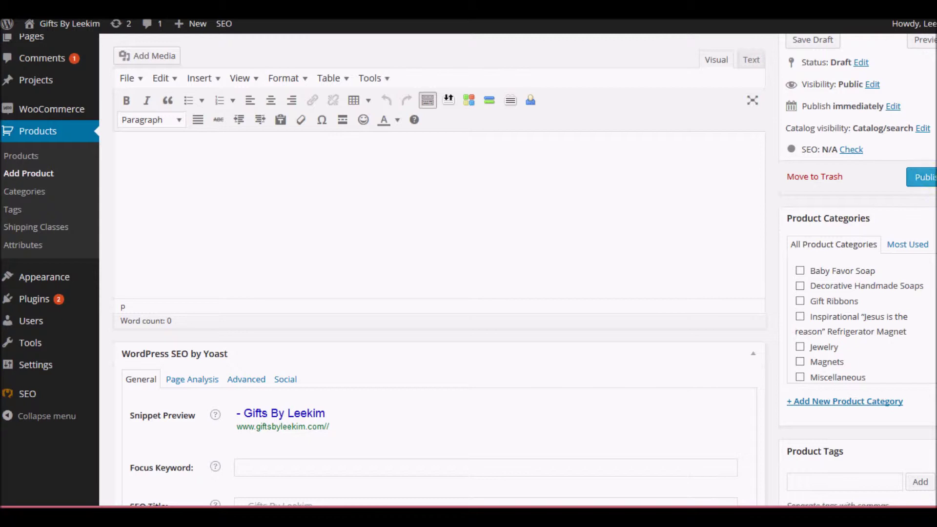
{"action": "scroll", "coordinate": [440, 269], "scroll_direction": "down", "scroll_amount": 12}
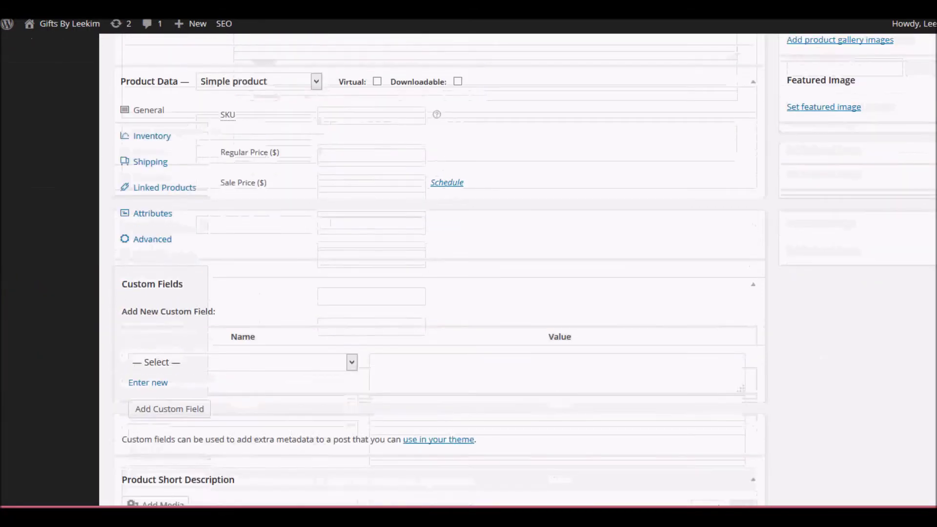
{"action": "scroll", "coordinate": [439, 269], "scroll_direction": "down", "scroll_amount": 4}
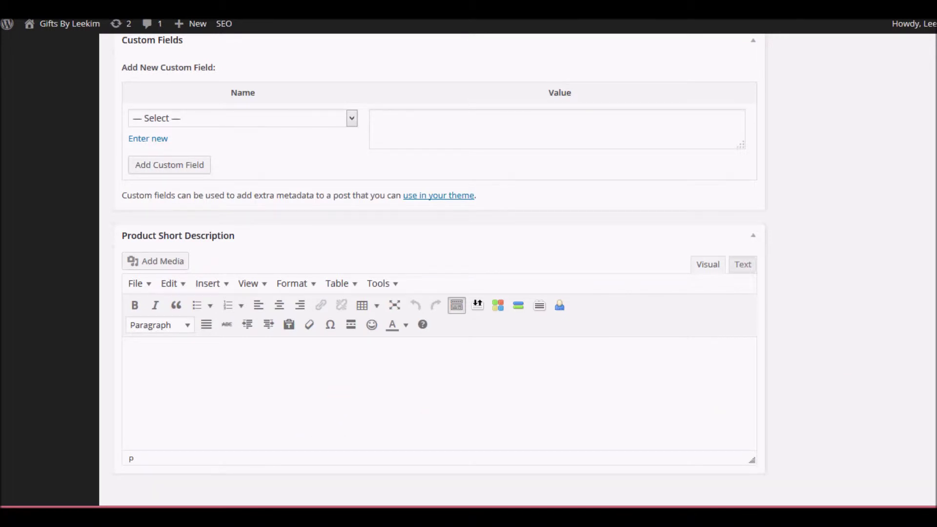
{"action": "scroll", "coordinate": [469, 267], "scroll_direction": "up", "scroll_amount": 15}
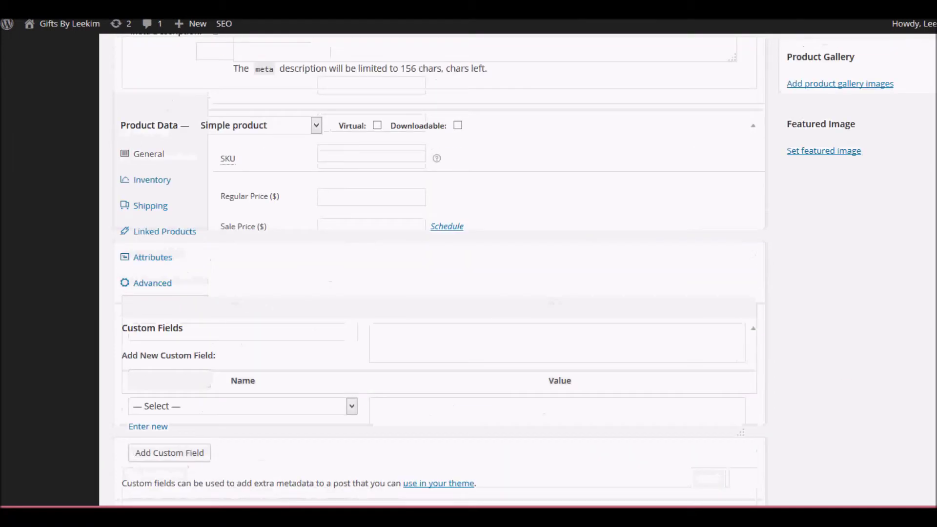
{"action": "scroll", "coordinate": [469, 267], "scroll_direction": "up", "scroll_amount": 2}
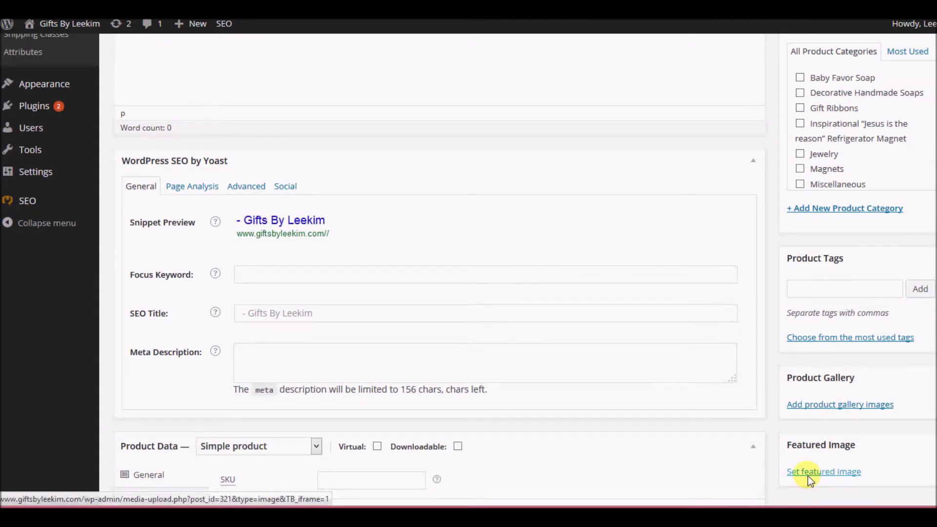
{"action": "left_click", "coordinate": [837, 473]}
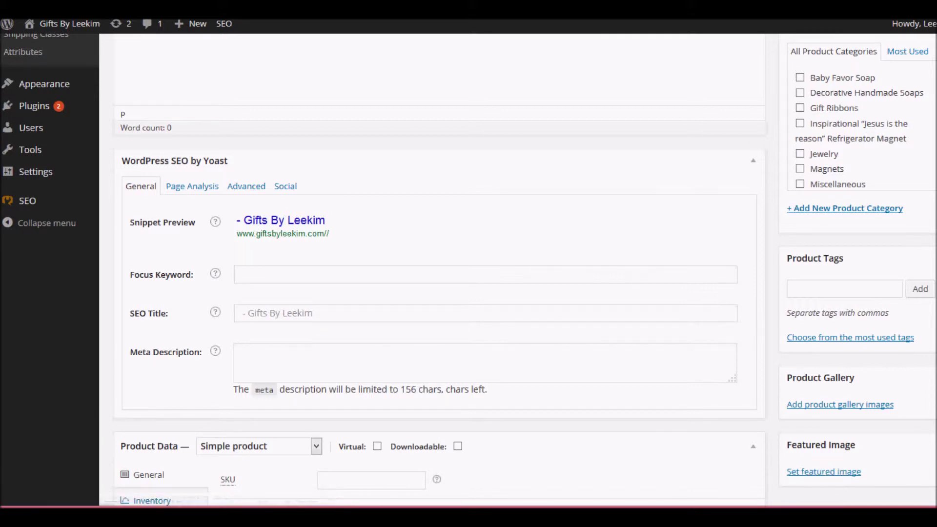
{"action": "scroll", "coordinate": [469, 269], "scroll_direction": "down", "scroll_amount": 1}
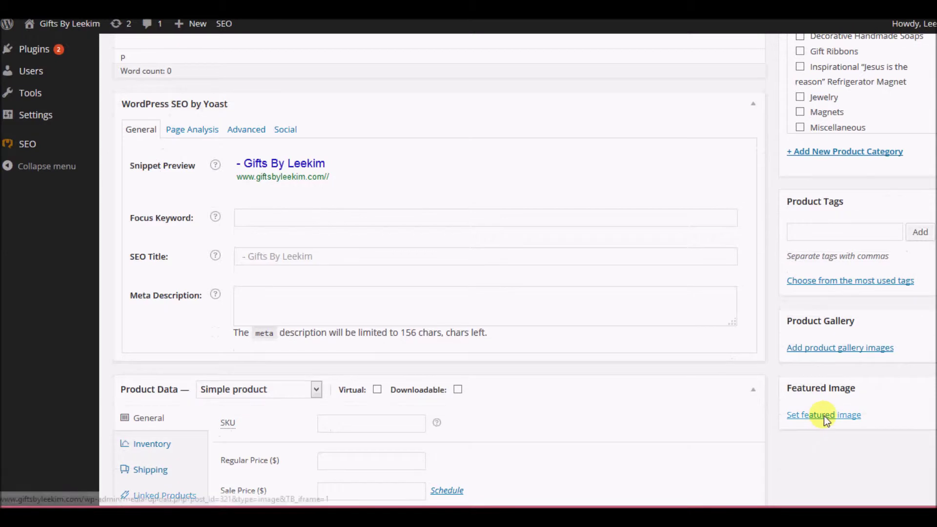
{"action": "left_click", "coordinate": [824, 416]}
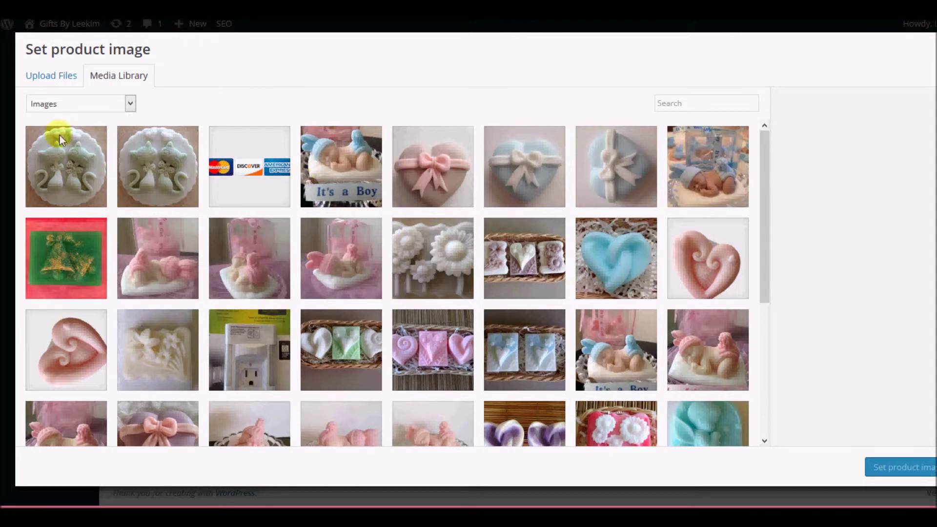
{"action": "left_click", "coordinate": [57, 82]}
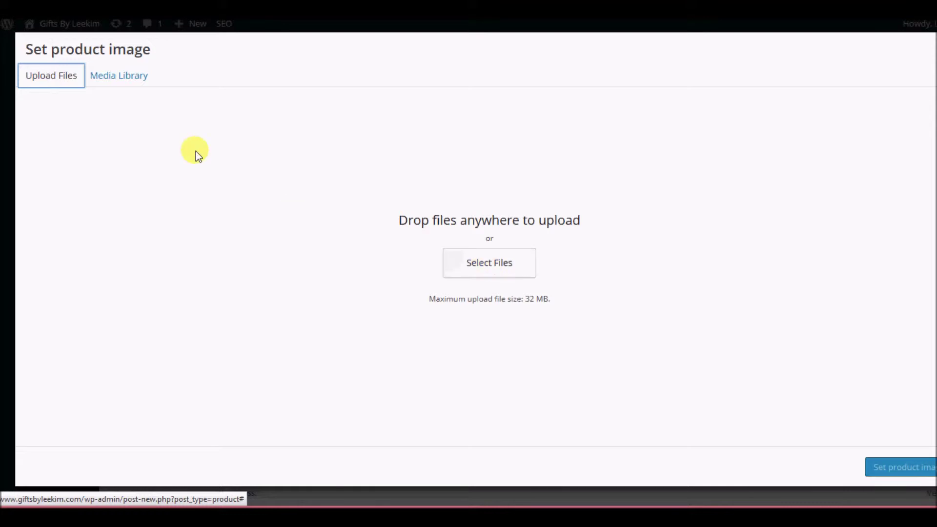
{"action": "left_click", "coordinate": [110, 81]}
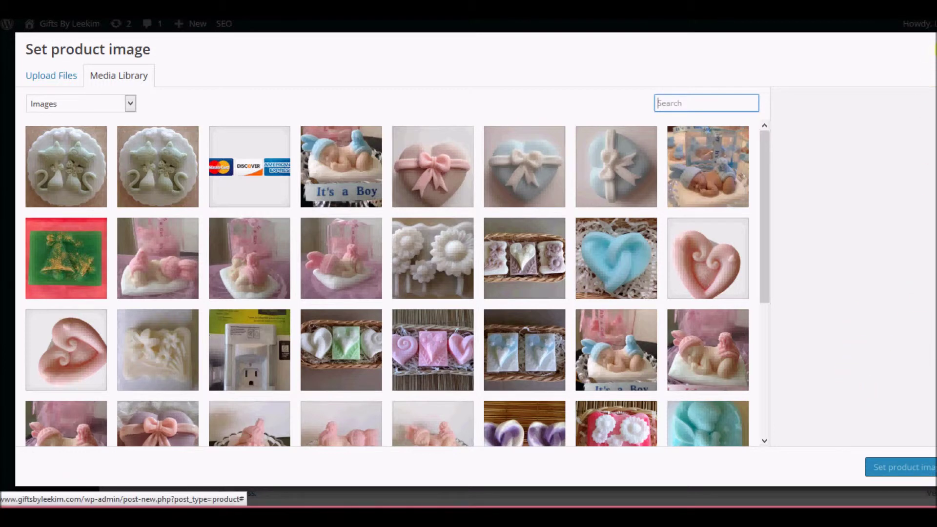
{"action": "key", "text": "Escape"}
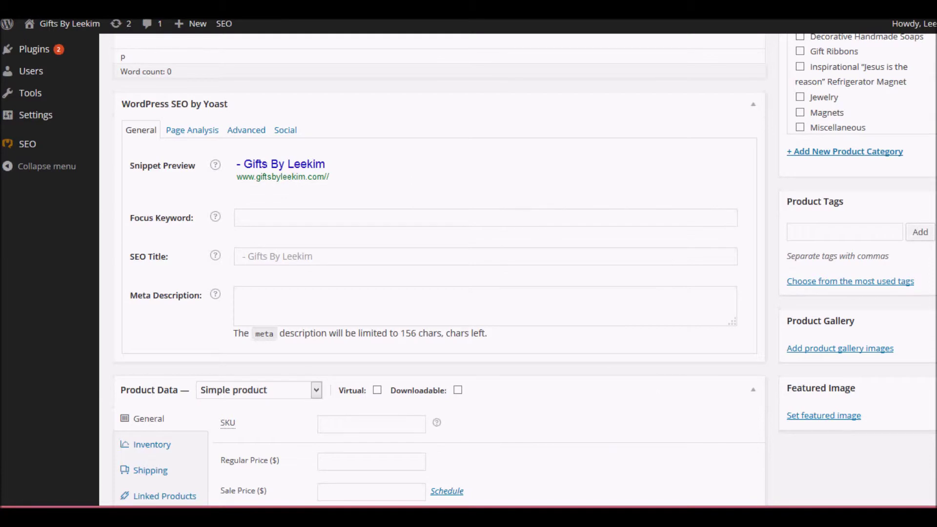
{"action": "scroll", "coordinate": [469, 267], "scroll_direction": "down", "scroll_amount": 3}
{"action": "scroll", "coordinate": [469, 266], "scroll_direction": "up", "scroll_amount": 5}
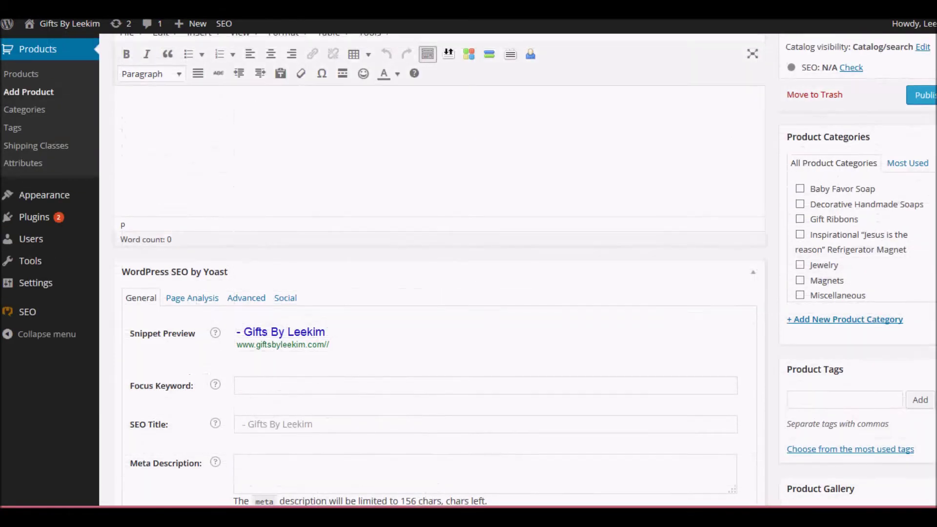
{"action": "scroll", "coordinate": [837, 151], "scroll_direction": "up", "scroll_amount": 4}
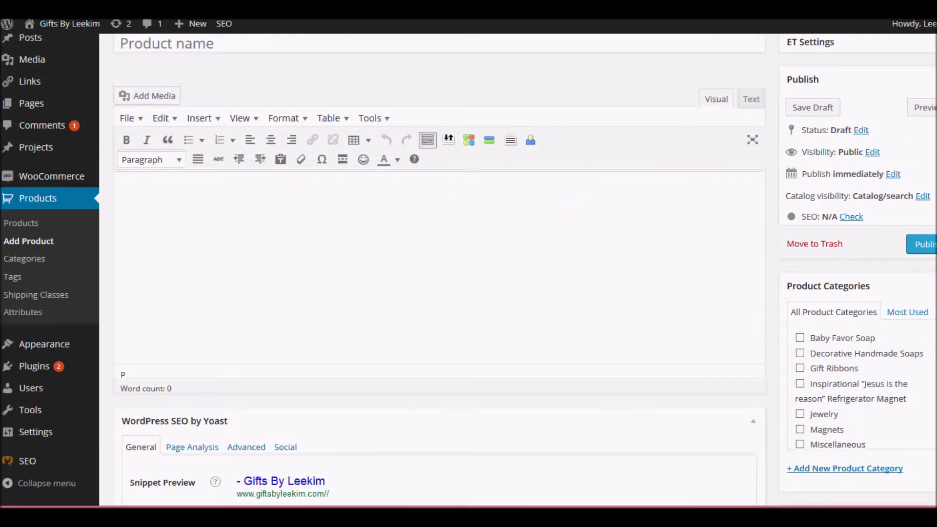
{"action": "scroll", "coordinate": [773, 104], "scroll_direction": "up", "scroll_amount": 1}
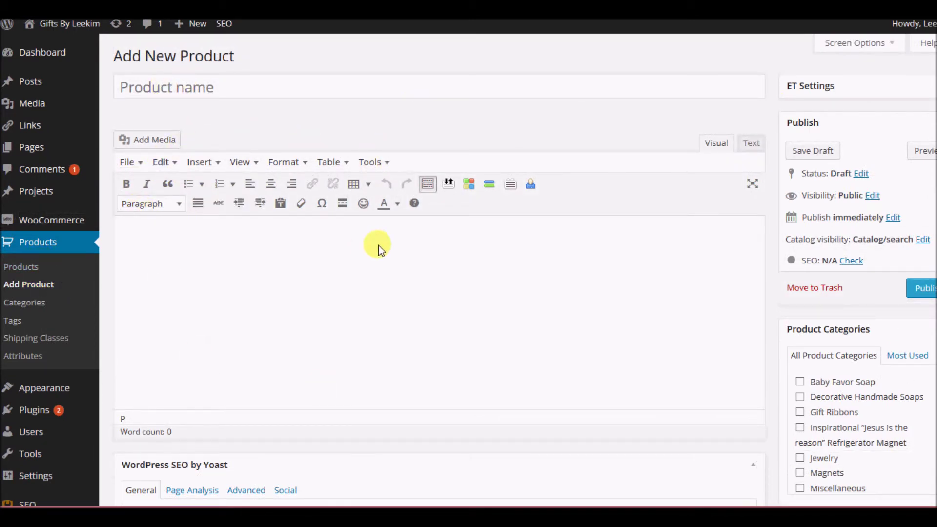
{"action": "scroll", "coordinate": [469, 269], "scroll_direction": "down", "scroll_amount": 10}
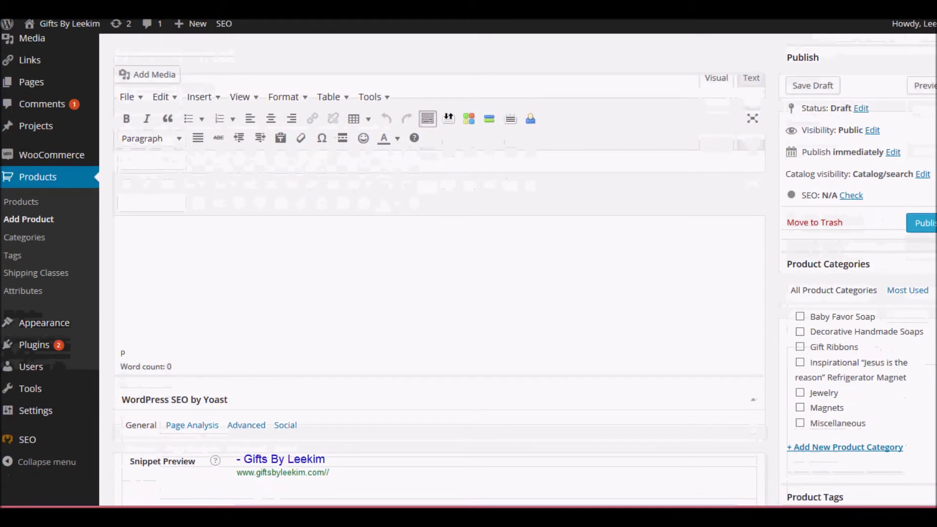
{"action": "scroll", "coordinate": [817, 366], "scroll_direction": "up", "scroll_amount": 5}
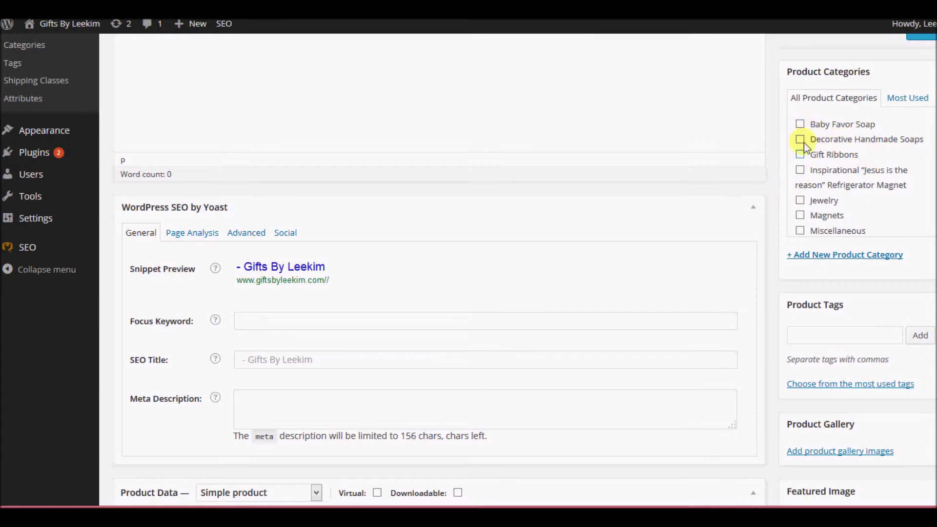
{"action": "scroll", "coordinate": [820, 214], "scroll_direction": "up", "scroll_amount": 3}
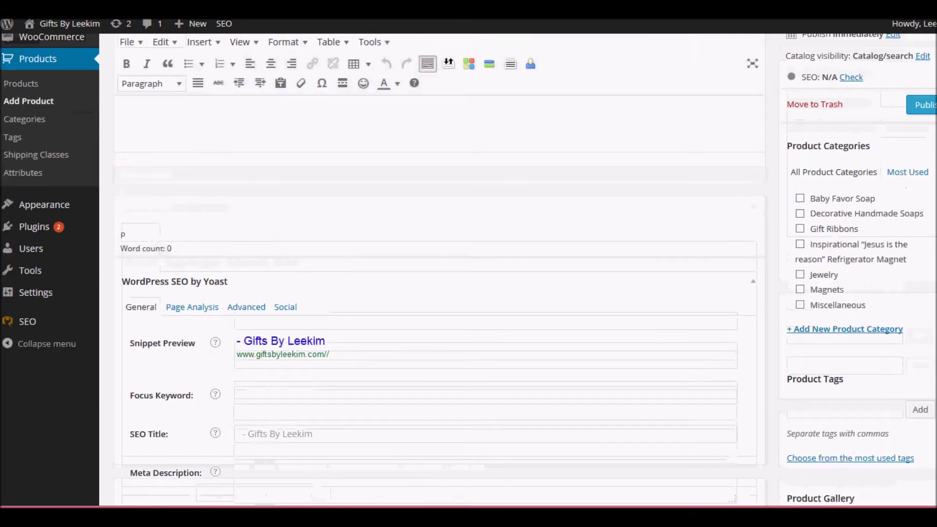
{"action": "scroll", "coordinate": [928, 288], "scroll_direction": "up", "scroll_amount": 3}
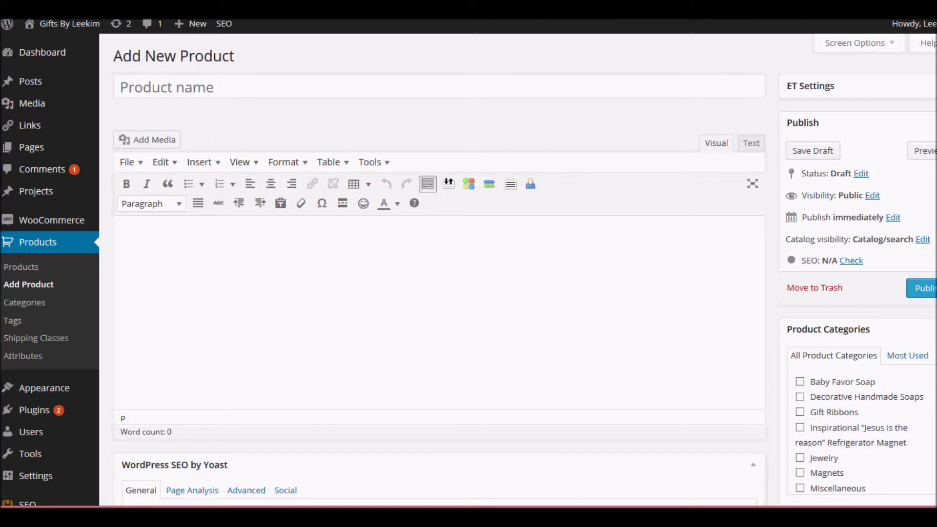
Return to All Products and open New Born Baby Soap – It's a Boy for editing.
{"action": "left_click", "coordinate": [25, 269]}
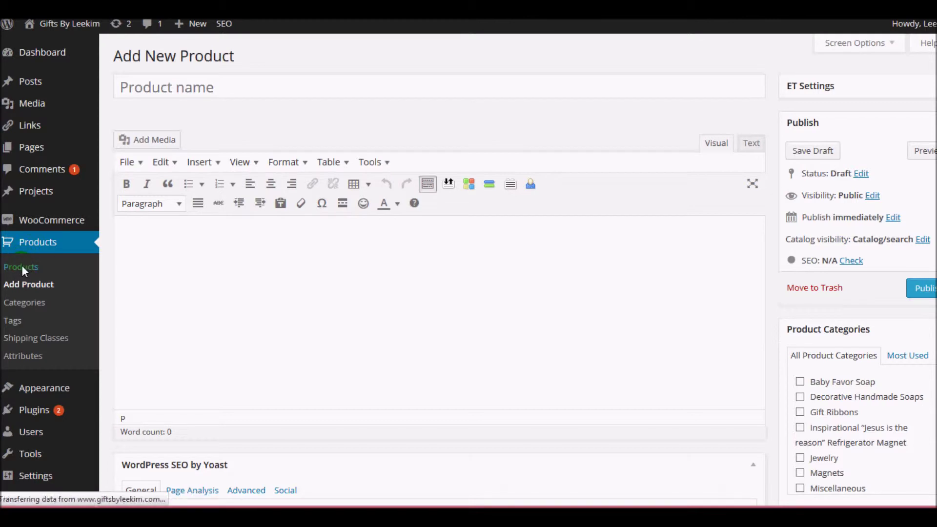
{"action": "mouse_move", "coordinate": [234, 316]}
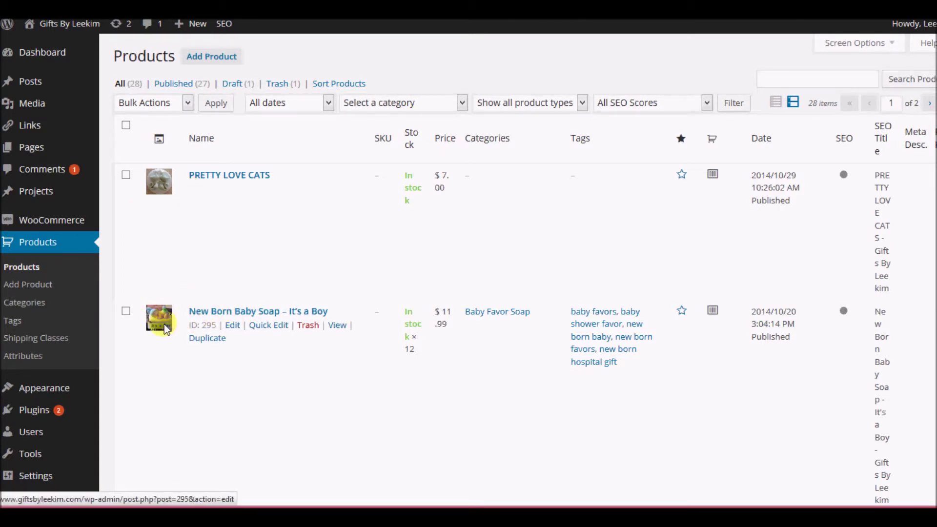
{"action": "left_click", "coordinate": [234, 327]}
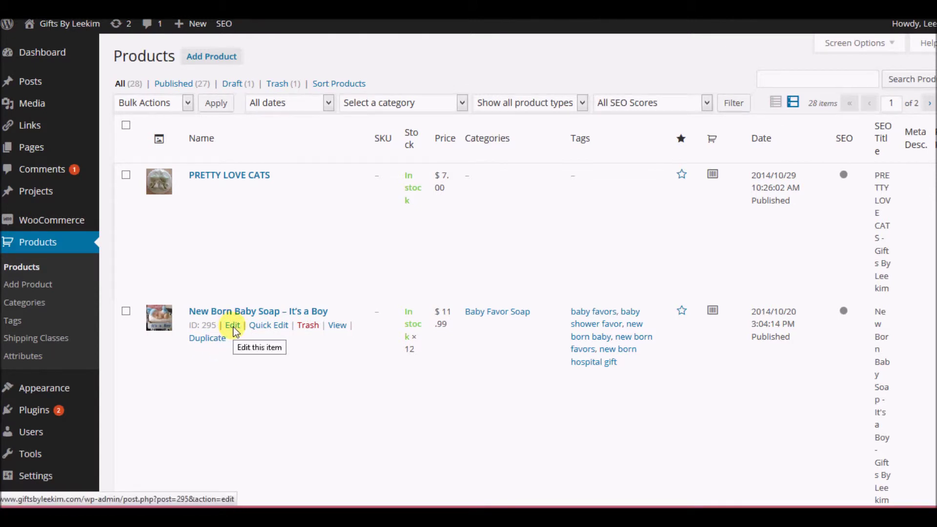
{"action": "left_click", "coordinate": [234, 328]}
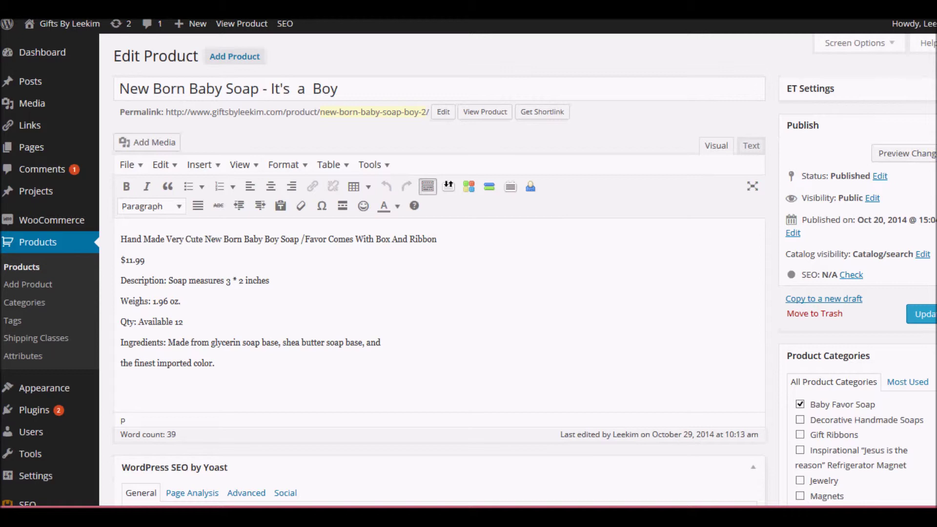
Change the soap's product type in Product Data to Variable product.
{"action": "scroll", "coordinate": [469, 268], "scroll_direction": "down", "scroll_amount": 8}
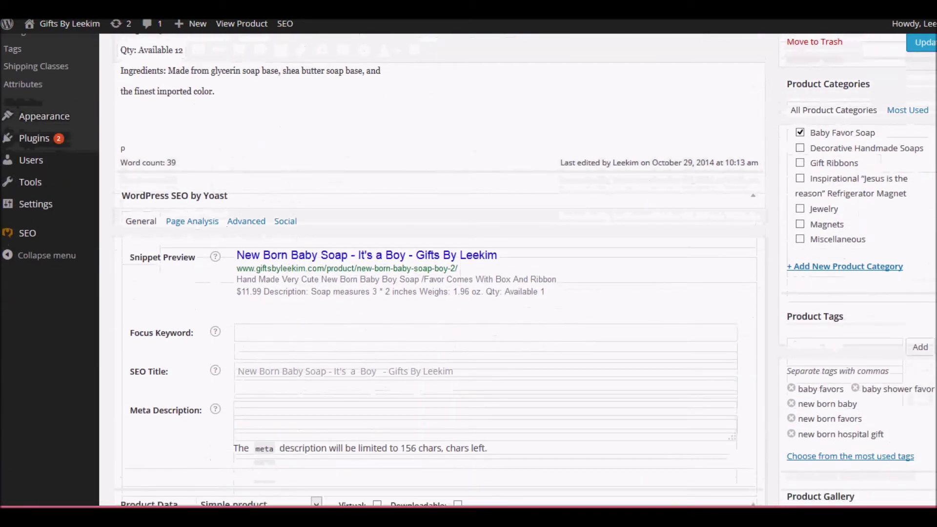
{"action": "scroll", "coordinate": [468, 269], "scroll_direction": "down", "scroll_amount": 3}
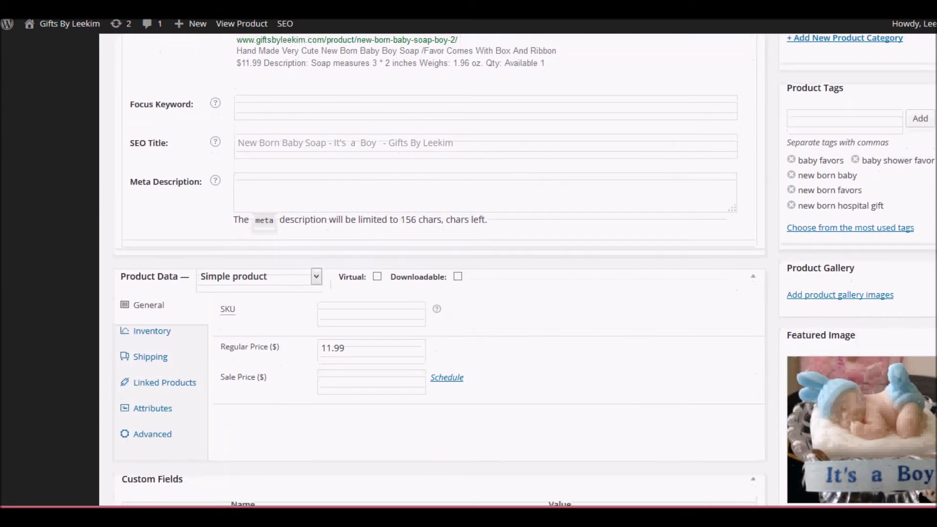
{"action": "scroll", "coordinate": [916, 294], "scroll_direction": "down", "scroll_amount": 2}
{"action": "scroll", "coordinate": [916, 293], "scroll_direction": "up", "scroll_amount": 2}
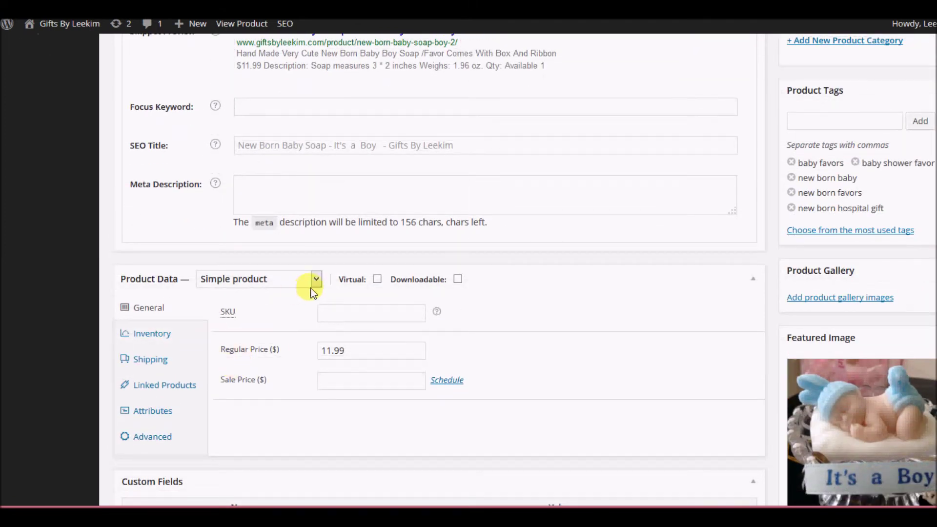
{"action": "left_click", "coordinate": [317, 280]}
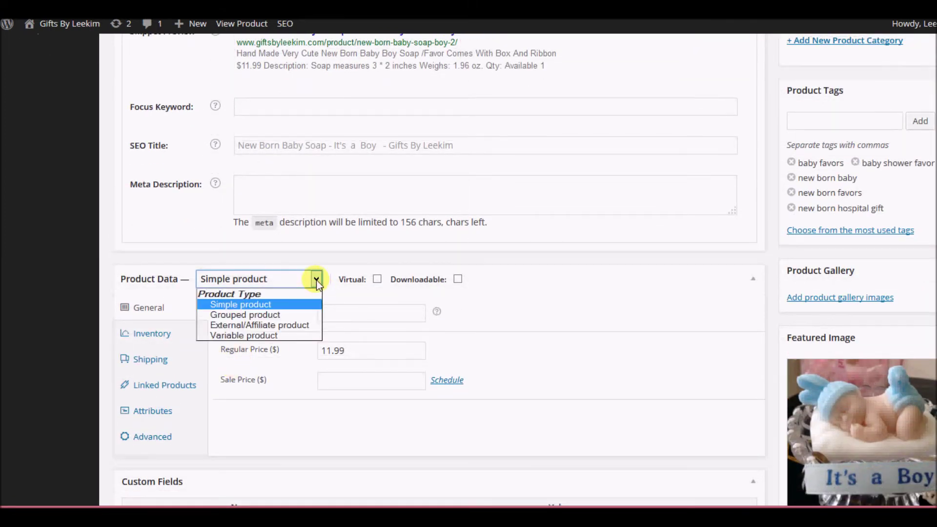
{"action": "left_click", "coordinate": [245, 337]}
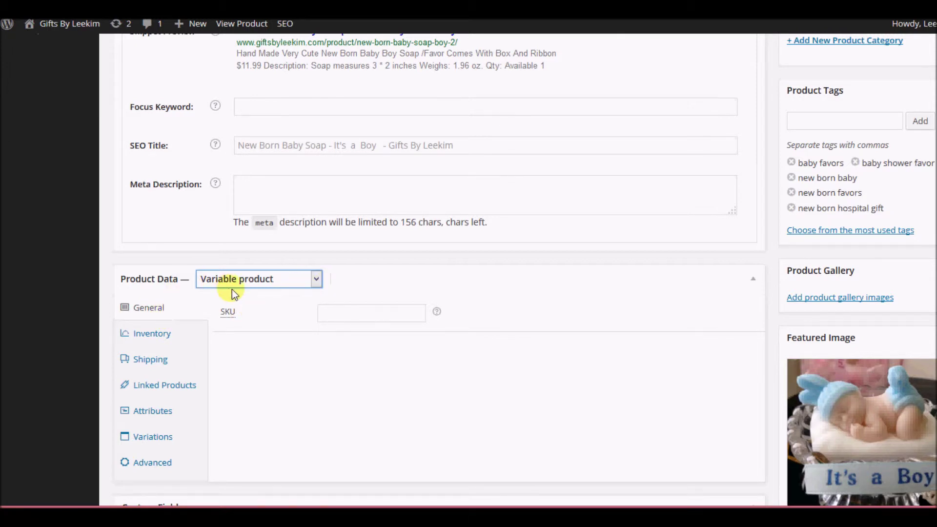
Switch the product type back to Simple product and accept the variations warning.
{"action": "left_click", "coordinate": [318, 279]}
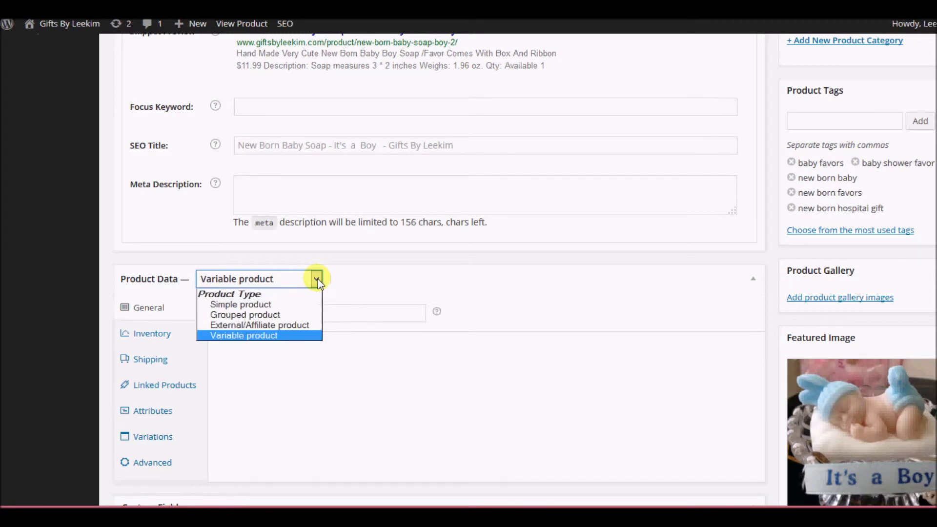
{"action": "left_click", "coordinate": [271, 305]}
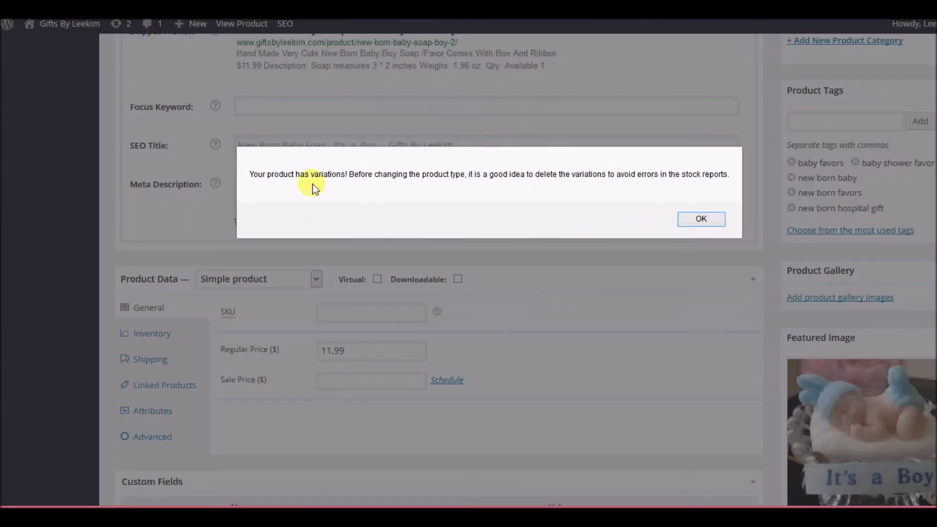
{"action": "left_click", "coordinate": [700, 219]}
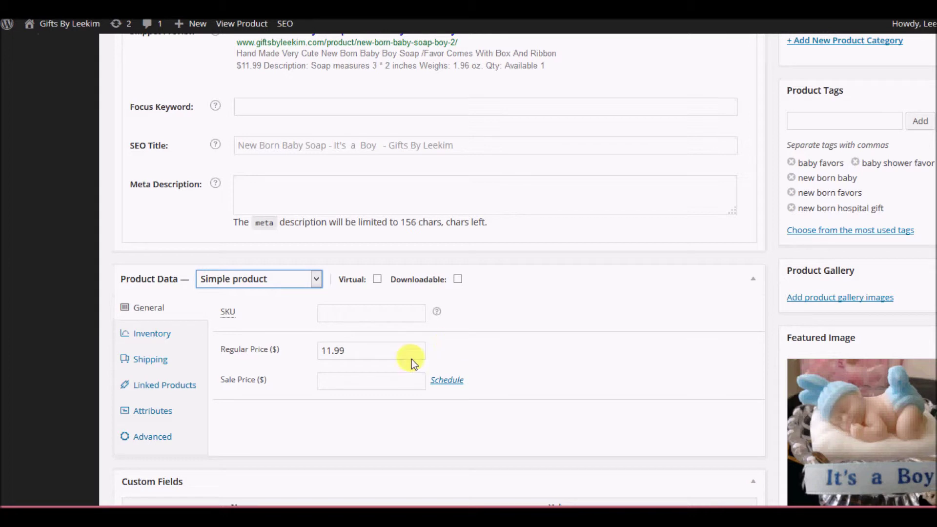
Review the soap's Inventory tab (stock 12) and Shipping tab weight, dimensions and class.
{"action": "left_click", "coordinate": [159, 339]}
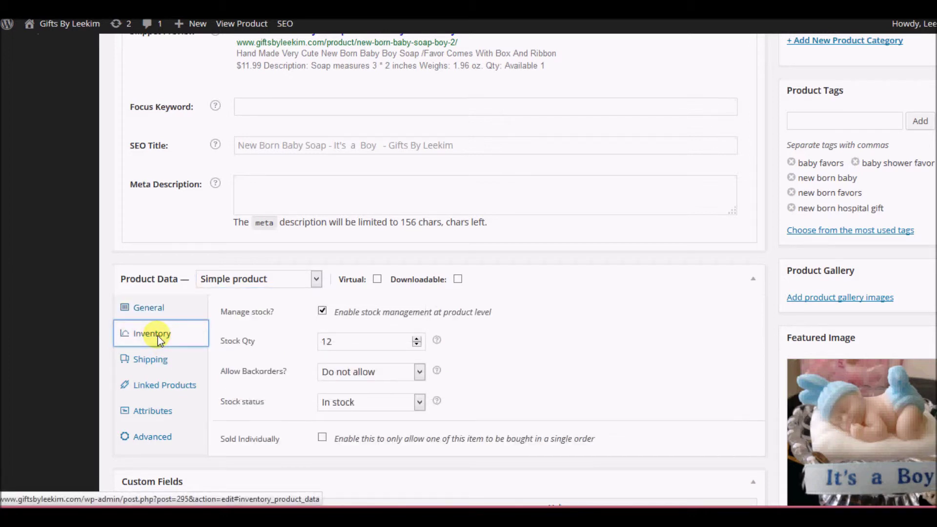
{"action": "left_click", "coordinate": [159, 364]}
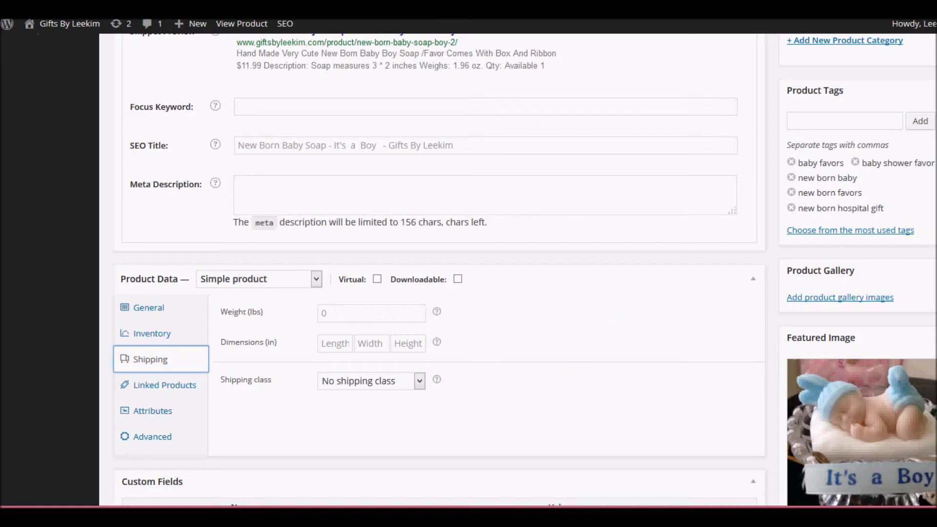
{"action": "scroll", "coordinate": [469, 269], "scroll_direction": "up", "scroll_amount": 7}
{"action": "scroll", "coordinate": [469, 264], "scroll_direction": "up", "scroll_amount": 2}
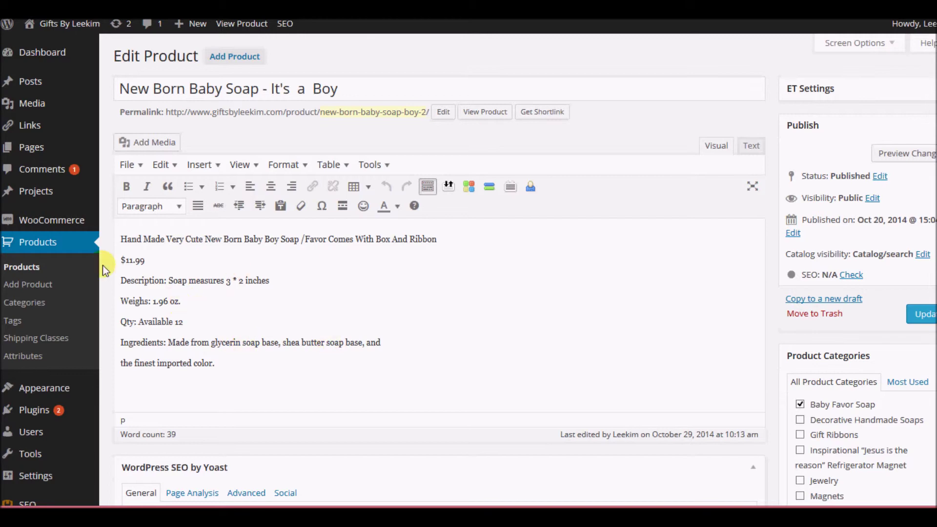
{"action": "mouse_move", "coordinate": [52, 216]}
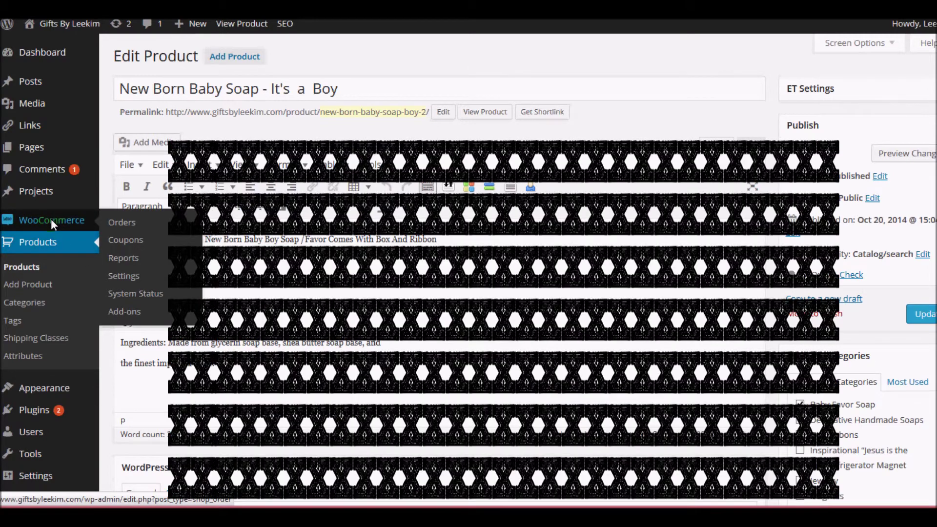
View the Orders list of 8 orders, then go to WooCommerce Settings General Options.
{"action": "left_click", "coordinate": [51, 219]}
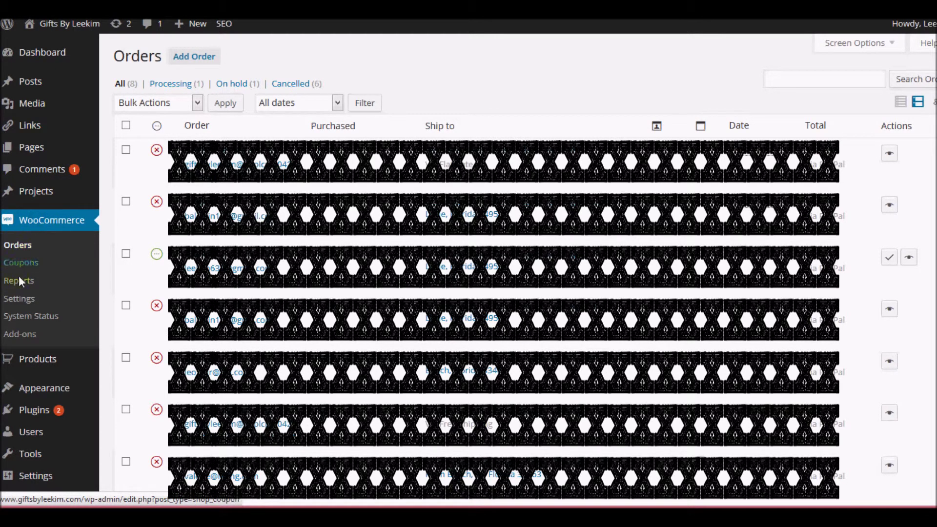
{"action": "left_click", "coordinate": [43, 228]}
{"action": "left_click", "coordinate": [21, 301]}
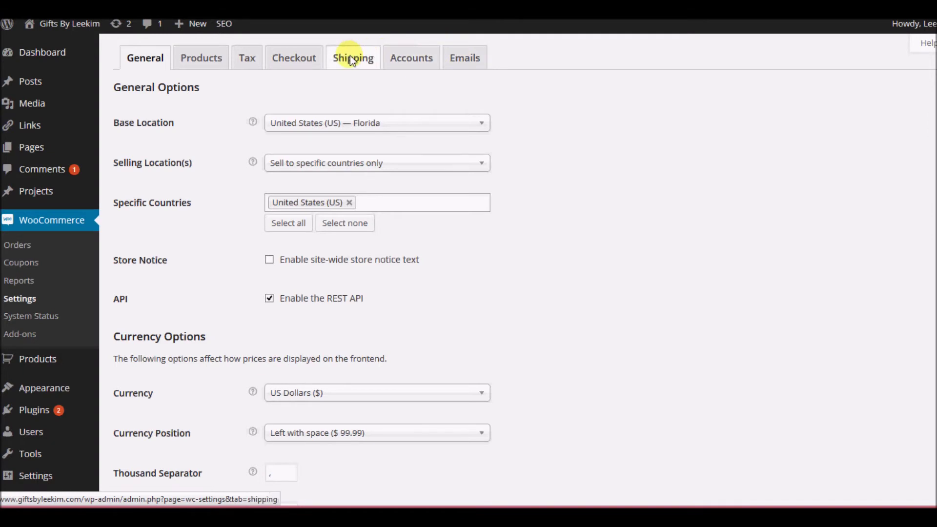
Save the Tax options unchanged, leaving taxes disabled.
{"action": "left_click", "coordinate": [245, 58]}
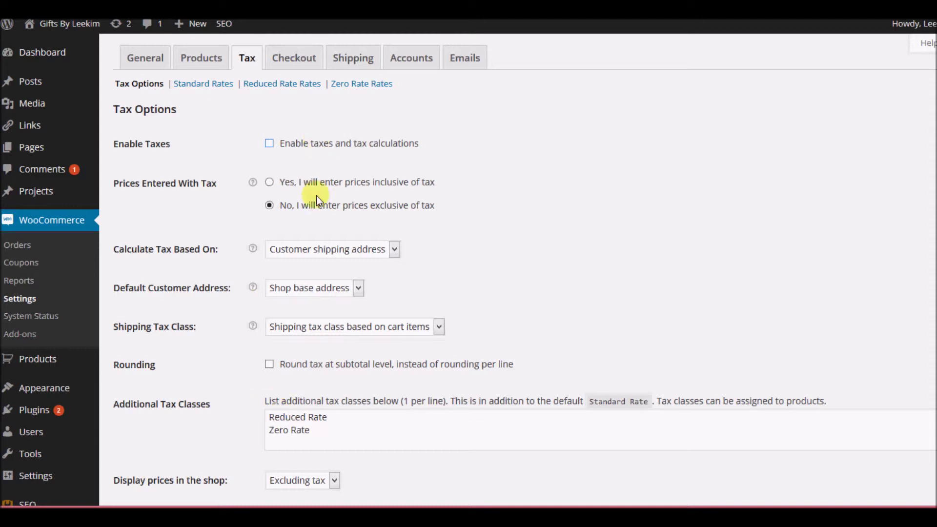
{"action": "scroll", "coordinate": [179, 415], "scroll_direction": "down", "scroll_amount": 5}
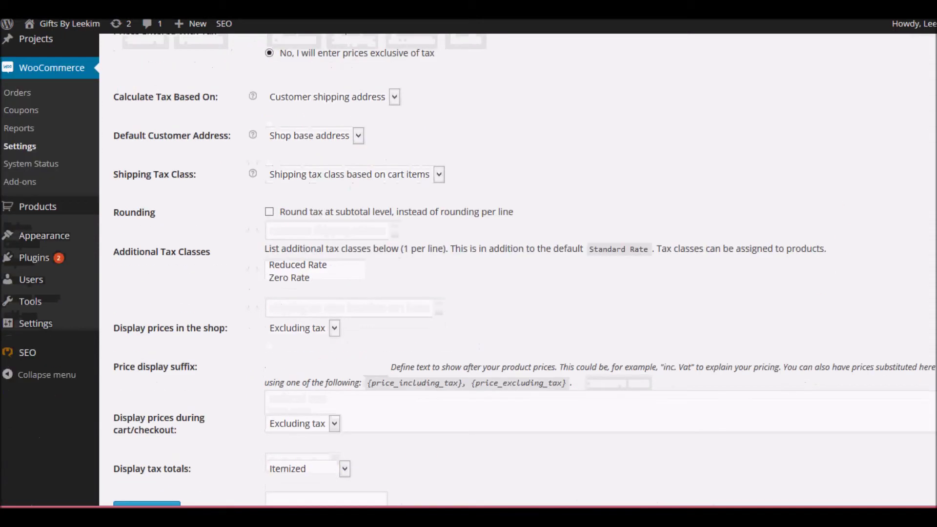
{"action": "left_click", "coordinate": [163, 441]}
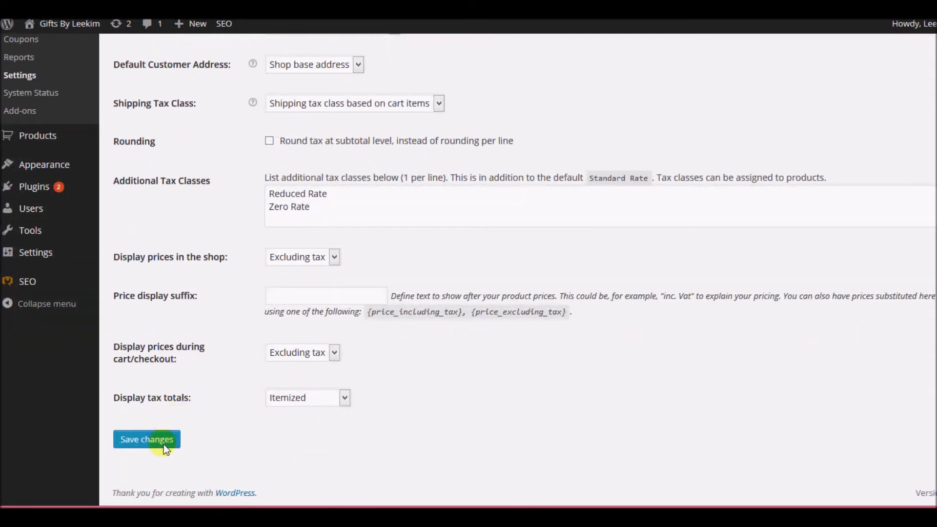
{"action": "scroll", "coordinate": [518, 268], "scroll_direction": "up", "scroll_amount": 5}
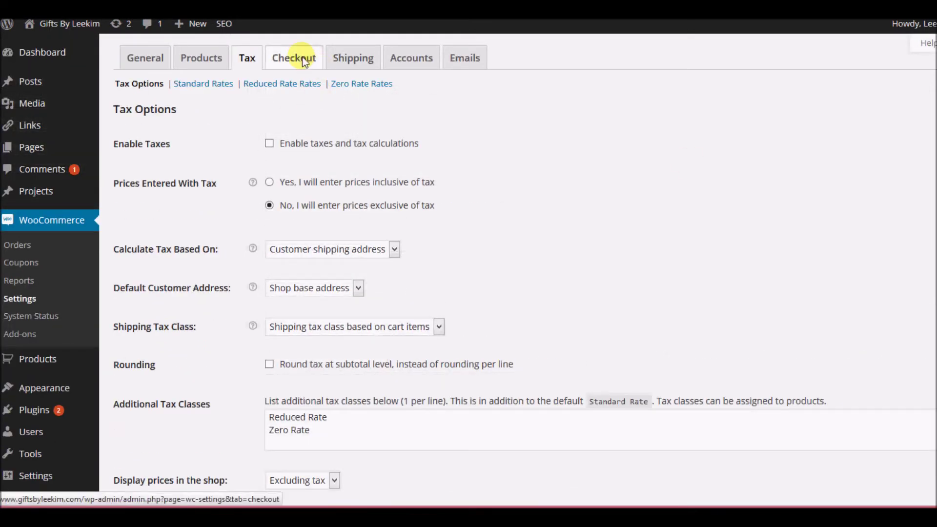
{"action": "left_click", "coordinate": [353, 59]}
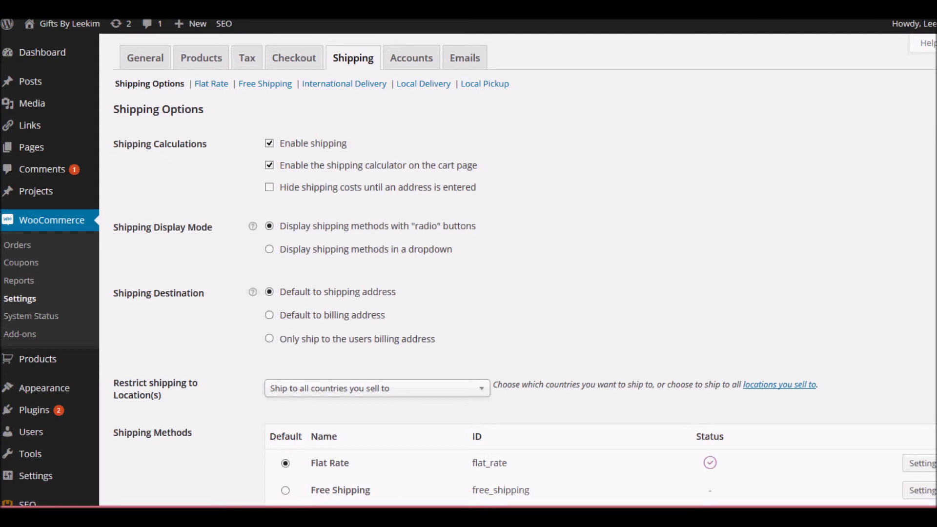
Save the Shipping options unchanged, with shipping enabled and Flat Rate as default method.
{"action": "scroll", "coordinate": [469, 268], "scroll_direction": "down", "scroll_amount": 5}
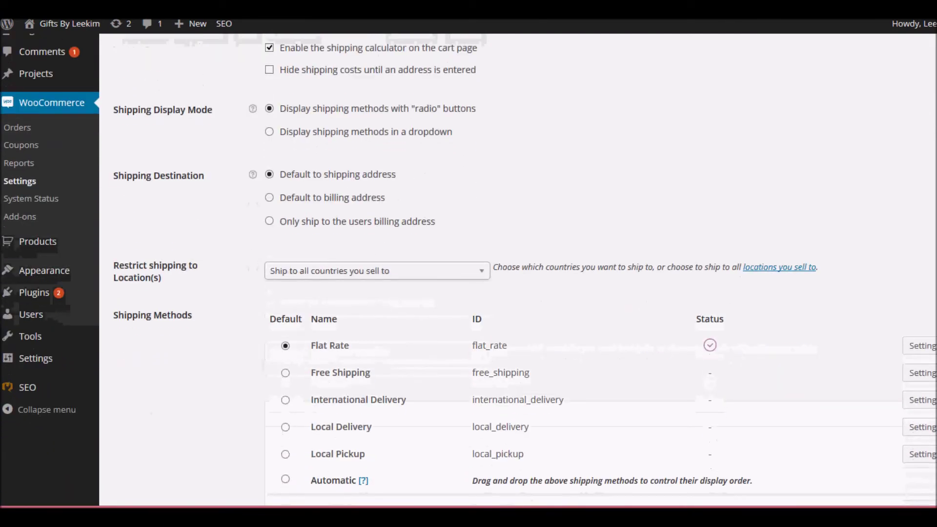
{"action": "scroll", "coordinate": [469, 268], "scroll_direction": "down", "scroll_amount": 3}
{"action": "scroll", "coordinate": [469, 269], "scroll_direction": "up", "scroll_amount": 6}
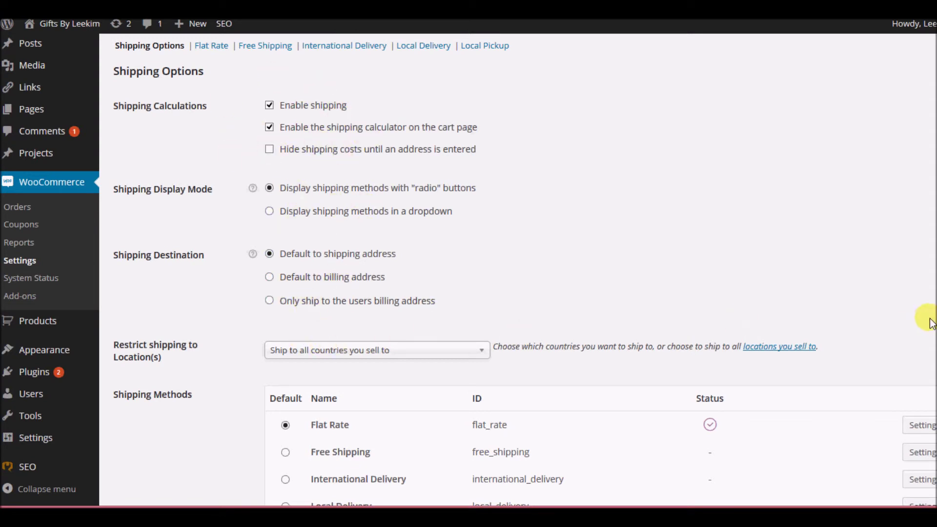
{"action": "scroll", "coordinate": [462, 360], "scroll_direction": "down", "scroll_amount": 3}
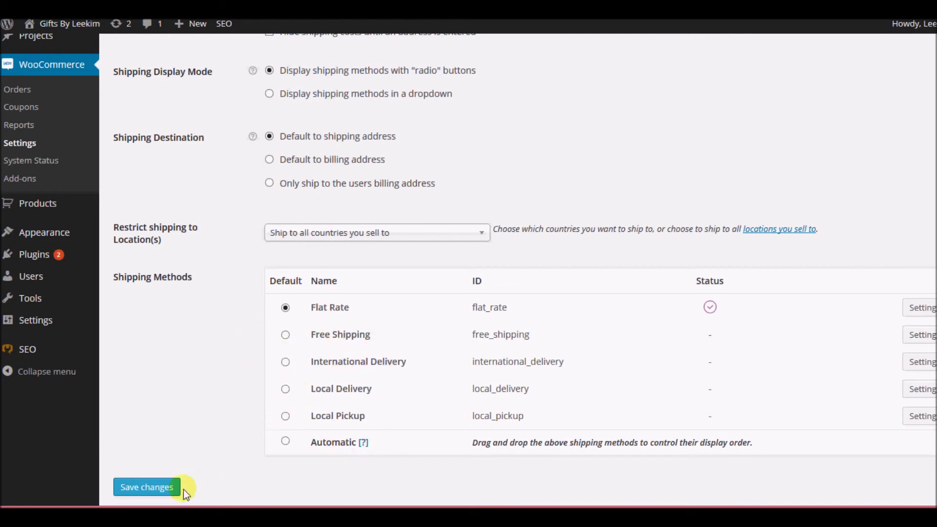
{"action": "left_click", "coordinate": [162, 488]}
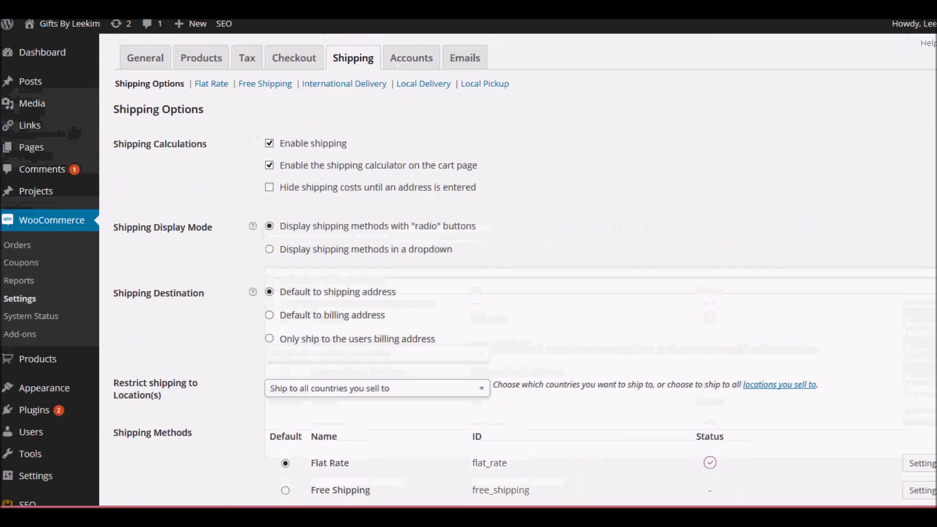